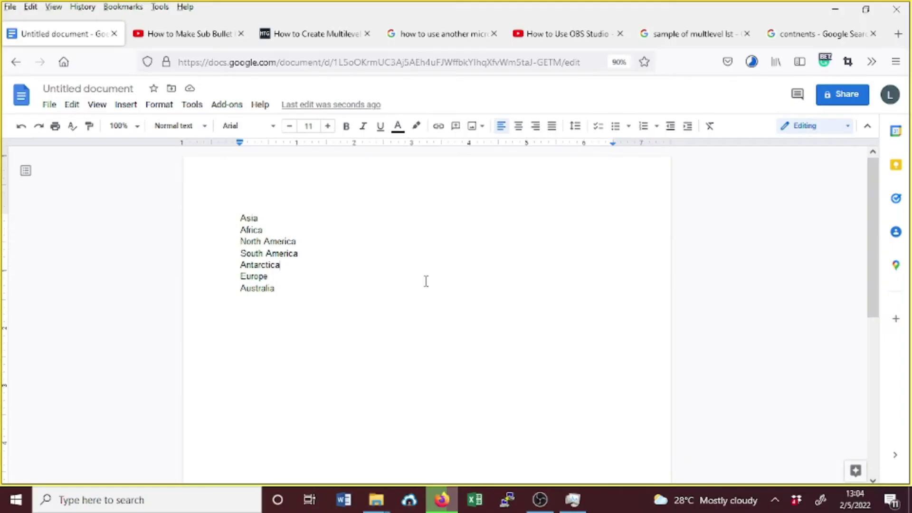
Step: Apply plain round bullets to the seven continent lines and place the cursor after Asia
drag(304, 301, 237, 218)
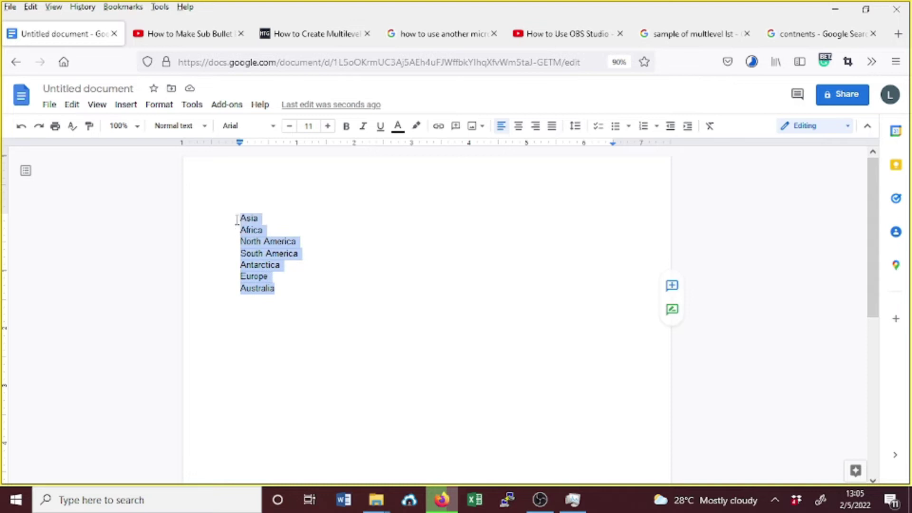
click(628, 129)
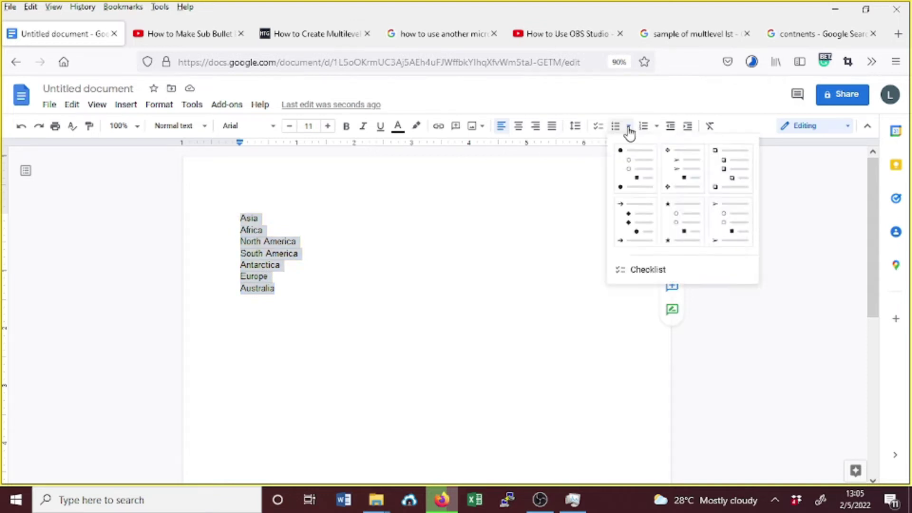
click(628, 164)
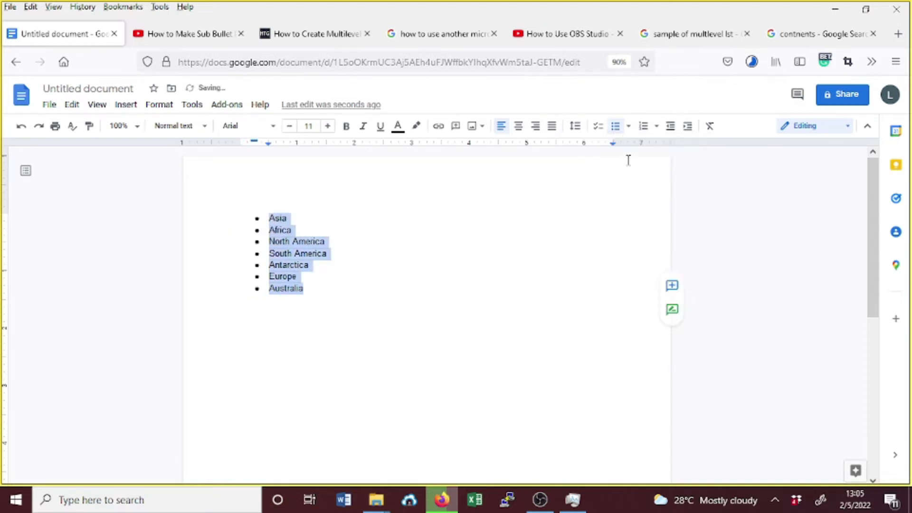
click(384, 313)
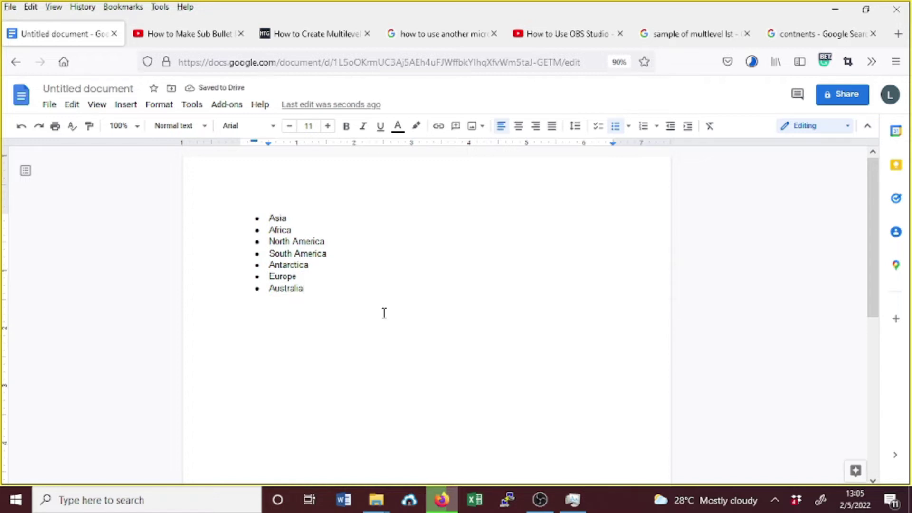
click(300, 217)
Step: Add India, China, Japan and Indonesia as indented sub-items under Asia
key(Return)
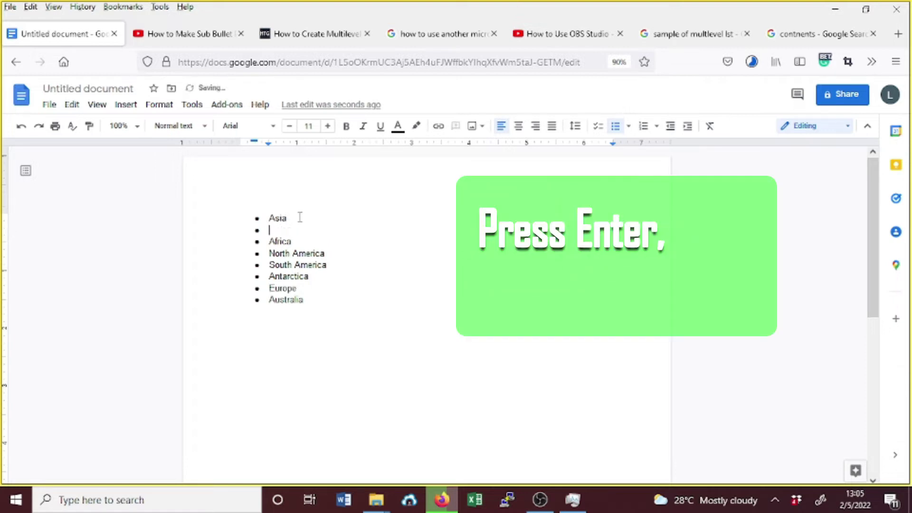
key(Tab)
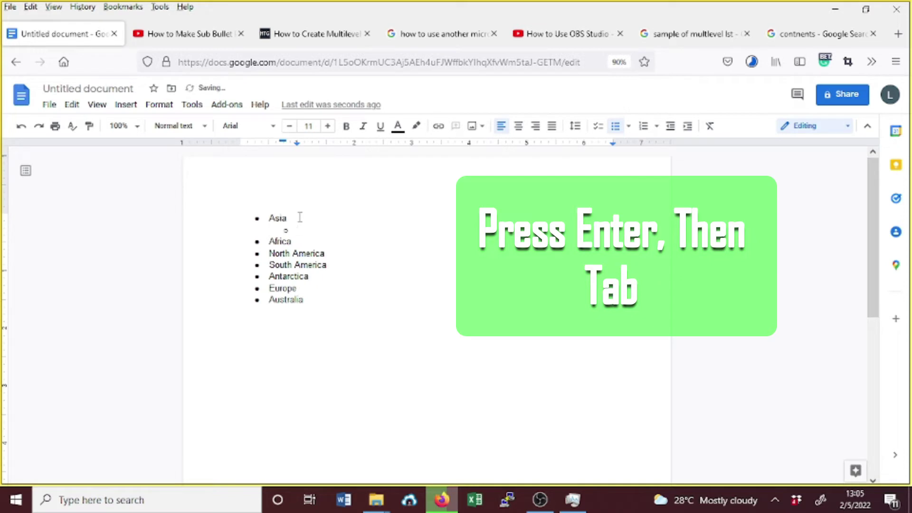
text(India)
key(Return)
text(China)
key(Return)
text(Japan)
key(Return)
text(Indonesia)
key(Return)
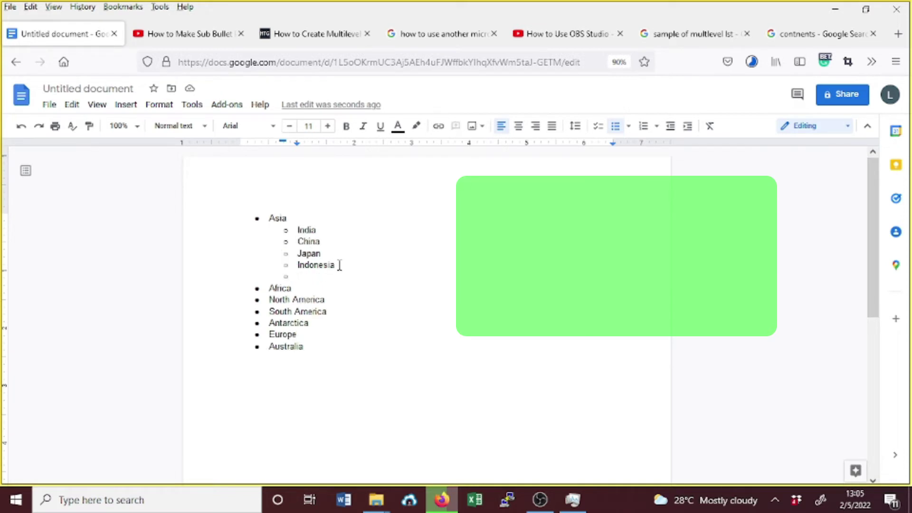
Step: Promote the leftover empty sub-item and remove its bullet so Africa stays top-level
click(339, 265)
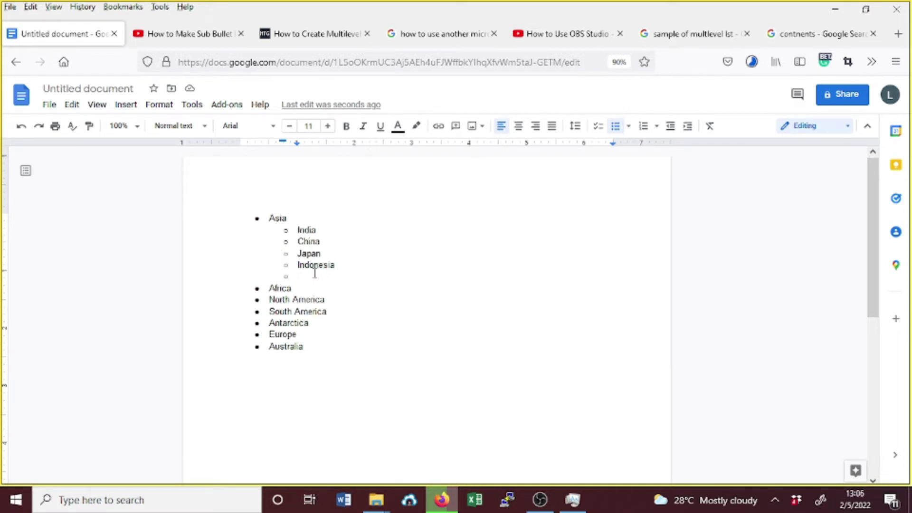
click(299, 277)
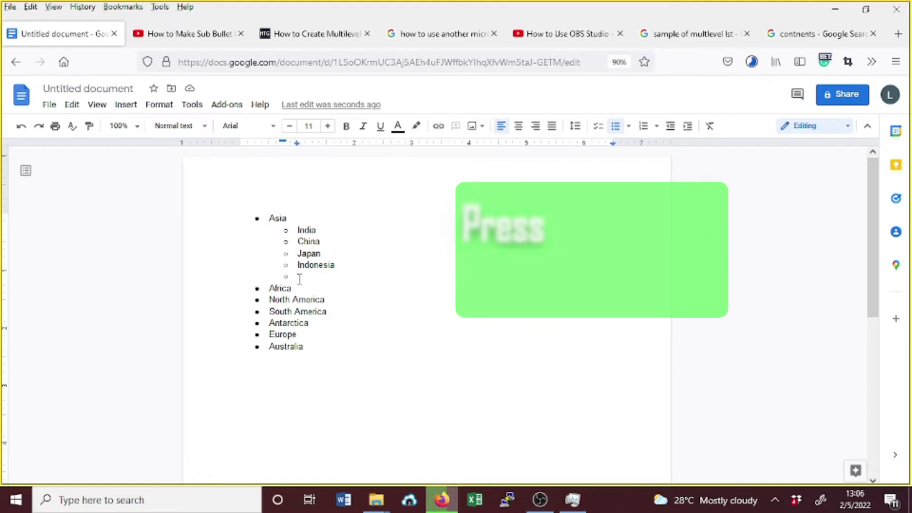
key(shift+Tab)
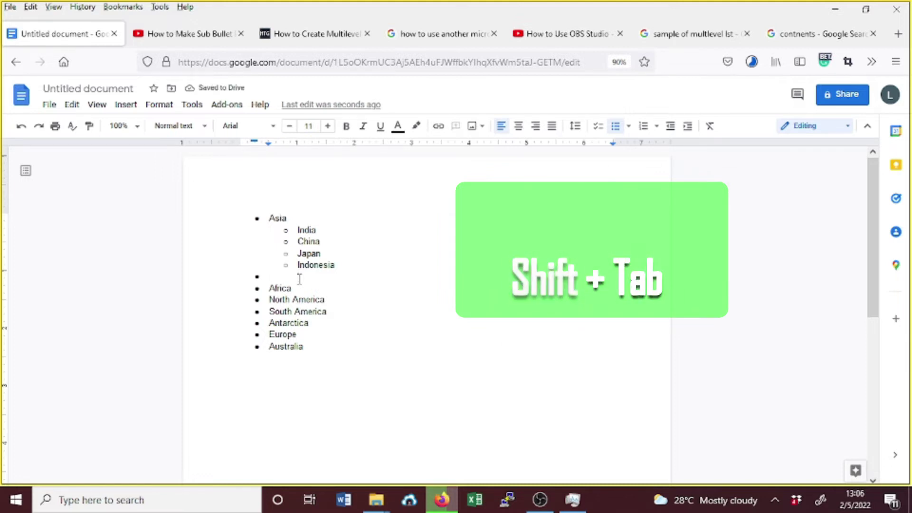
key(BackSpace)
click(309, 284)
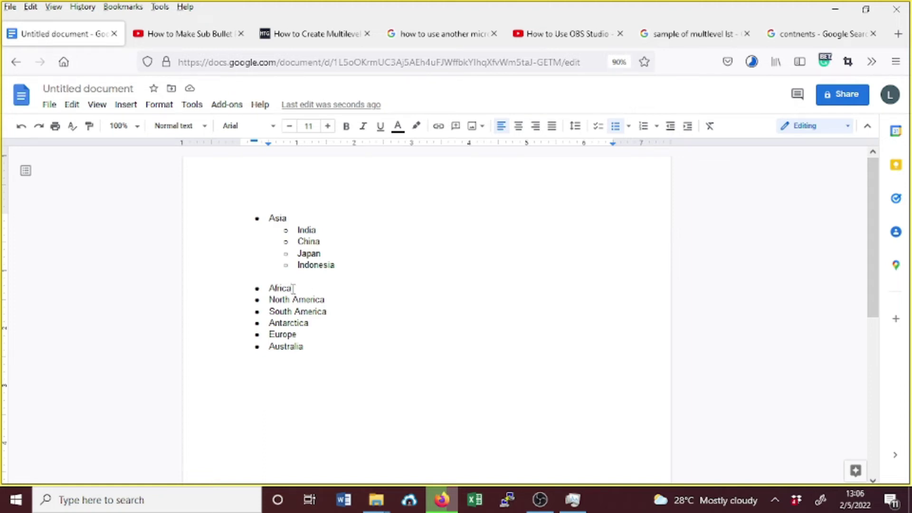
Step: Add Tanzania, capitalized, as the first indented sub-item under Africa
key(Return)
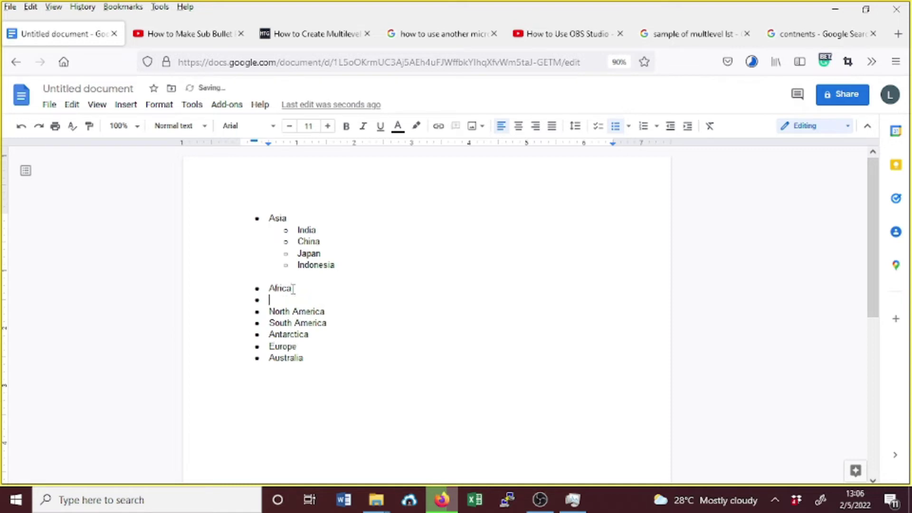
key(Tab)
text(tanzan)
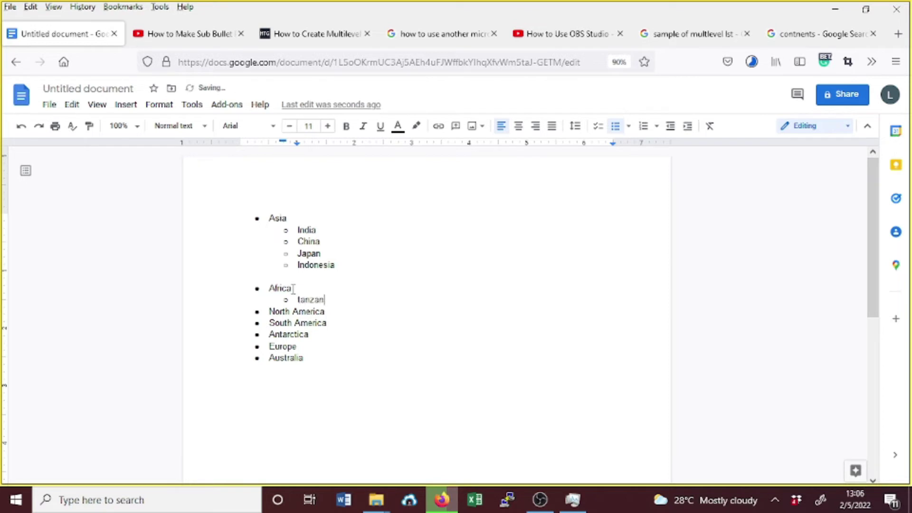
text(ia)
key(Left)
key(Left)
key(Left)
key(Left)
key(Left)
key(Left)
key(Left)
key(Left)
key(Delete)
text(T)
key(Right)
key(Right)
key(Right)
key(Right)
key(Right)
key(Right)
key(Right)
Step: Add Kenya, Uganda, Rwanda and Zambia as further sub-items under Africa
key(Return)
text(Kenya)
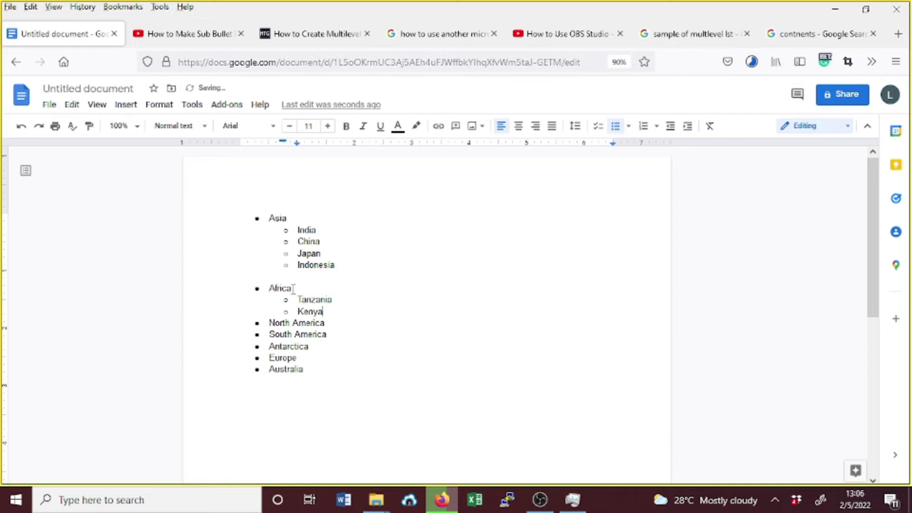
key(Return)
text(Uganda)
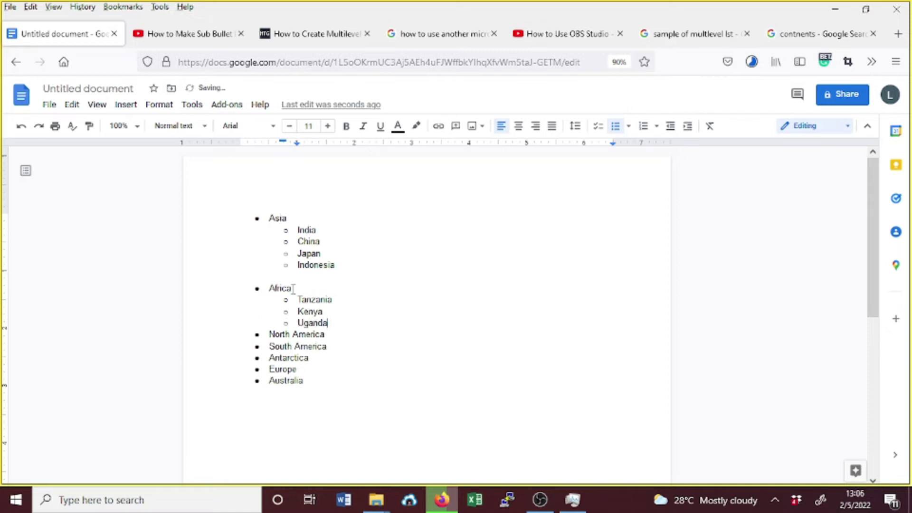
key(Return)
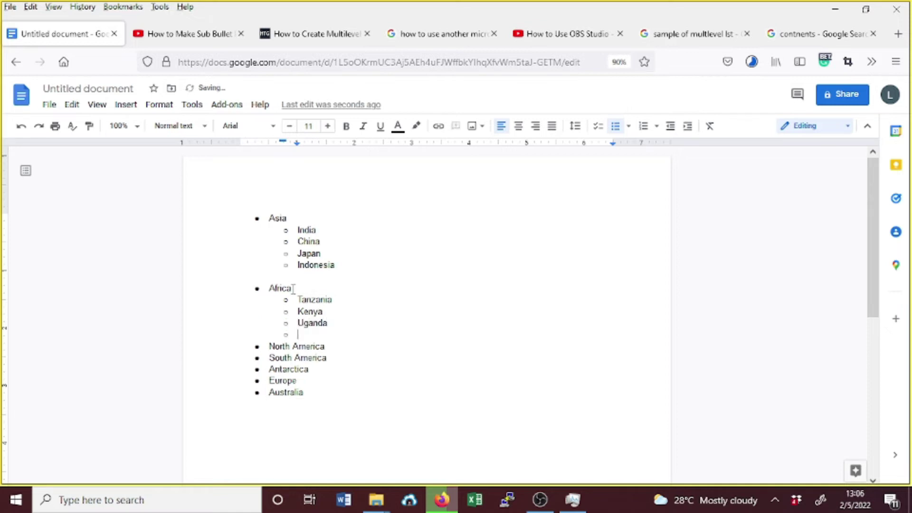
text(Rwanda)
key(Return)
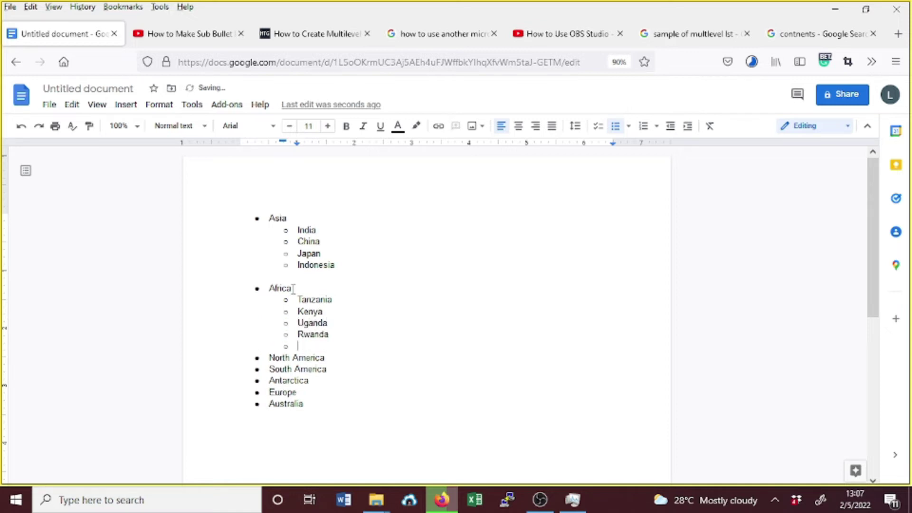
text(Zambia)
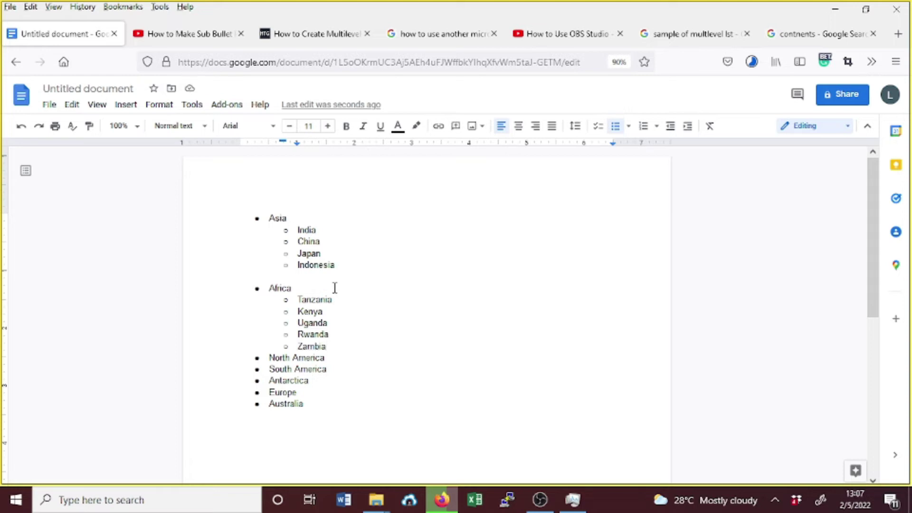
click(334, 298)
Step: Create third-level items under Tanzania and enter the city names, starting with Dodoma
key(Return)
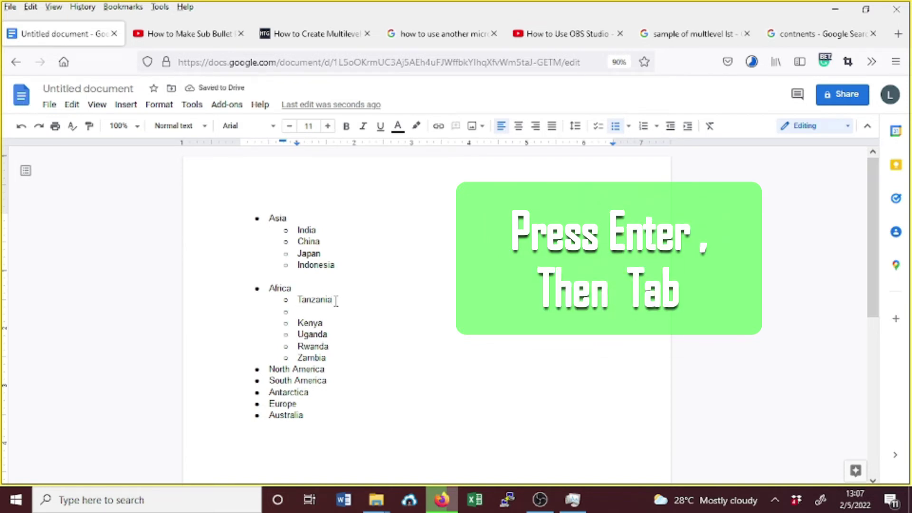
key(Tab)
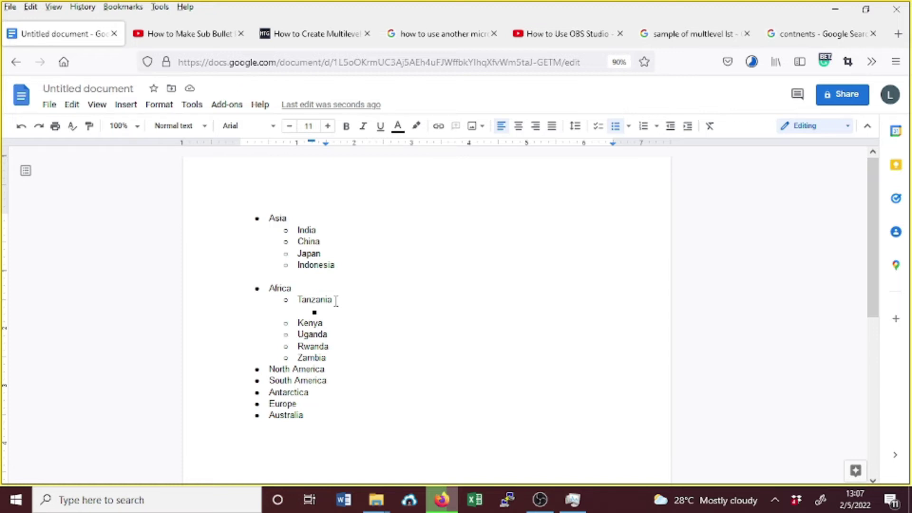
text(Dodoma)
key(Return)
text(D)
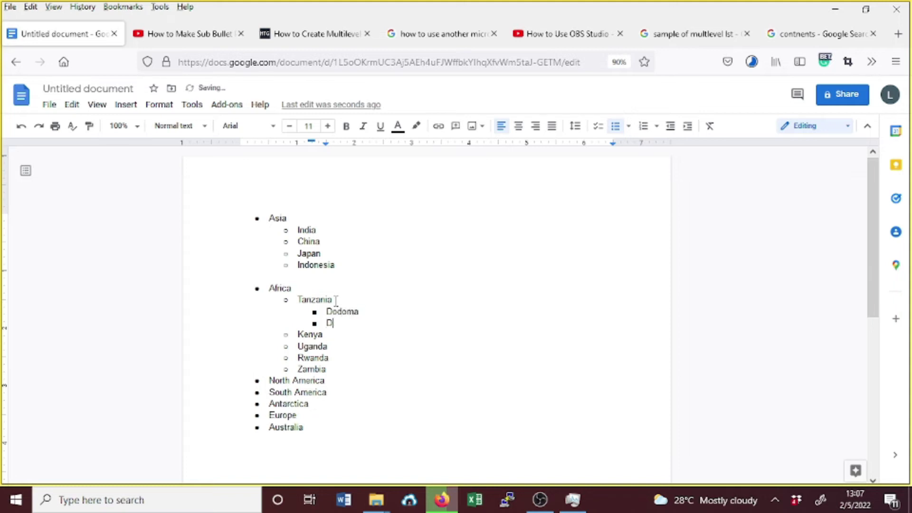
text(anz)
text(a)
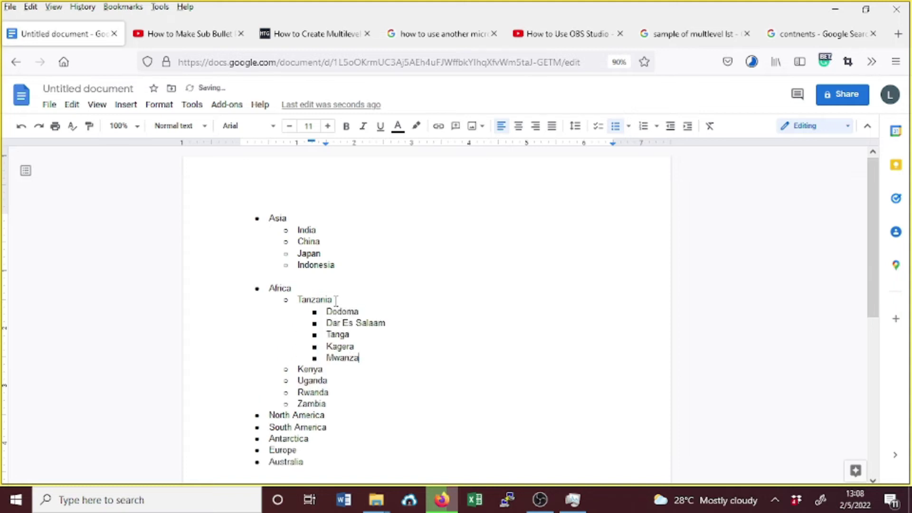
Step: Correct 'Dar Es Salaam' to 'Dar es Salaam'
click(350, 323)
key(BackSpace)
text(e)
click(396, 372)
drag(875, 214, 879, 238)
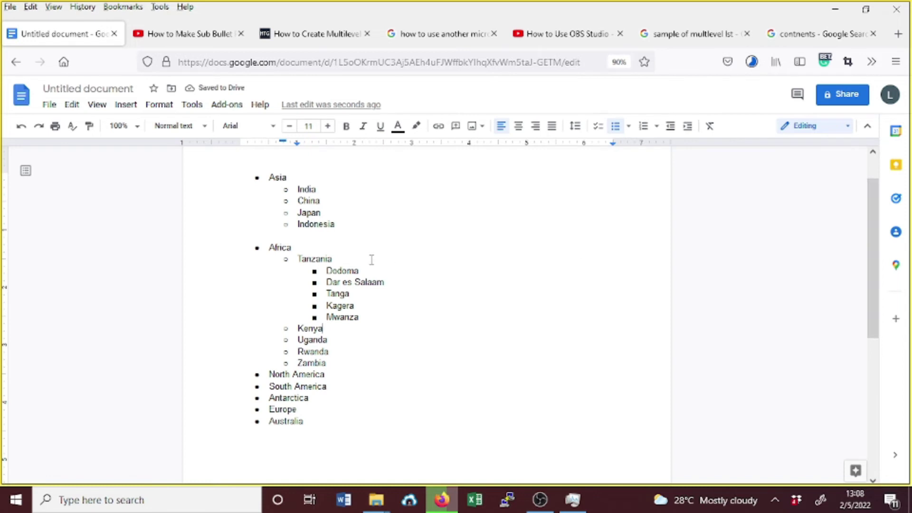
Step: Add a blank line after Mwanza and set it back to country level under Africa
click(363, 317)
key(Return)
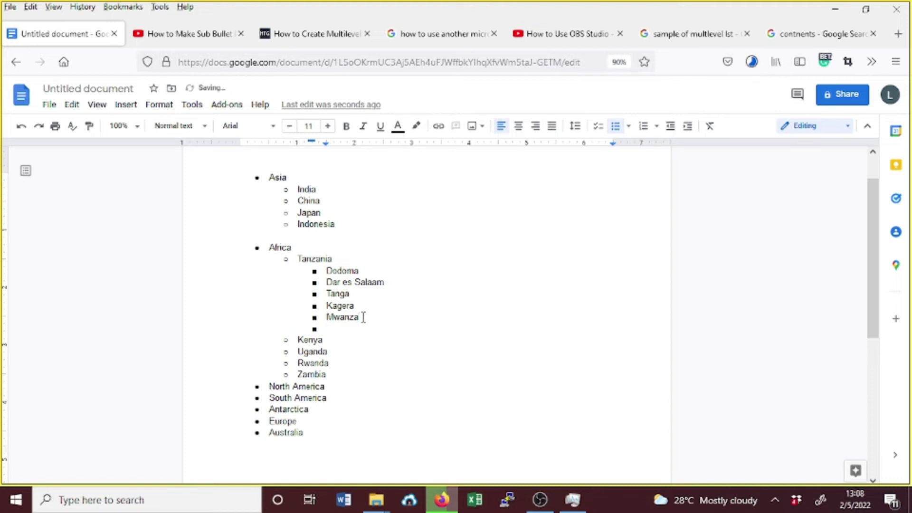
key(shift+Tab)
key(shift+Tab)
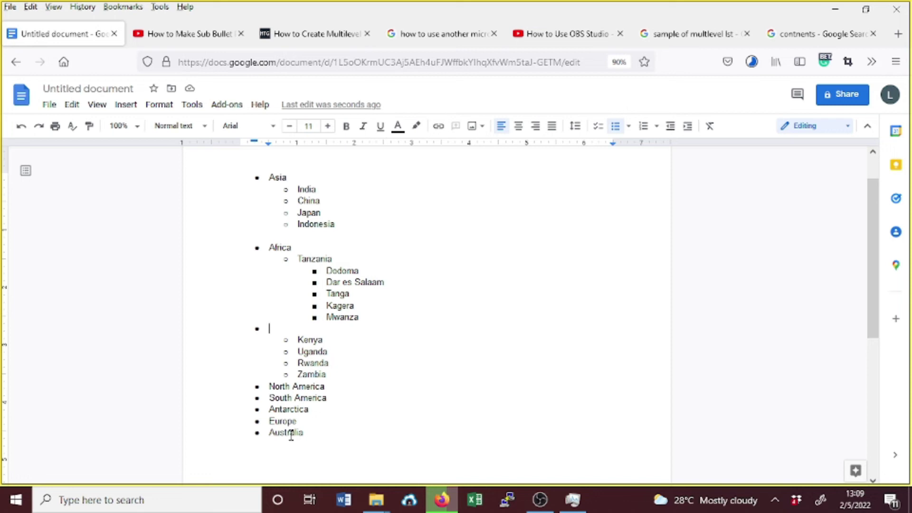
key(Tab)
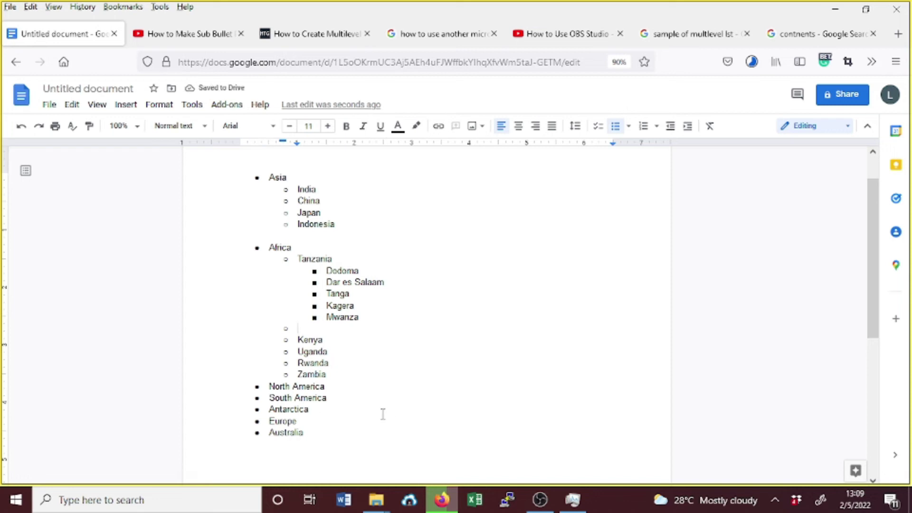
Step: Try the star bullet preset, then settle on diamond, arrow and square bullets for the list
drag(323, 437, 252, 170)
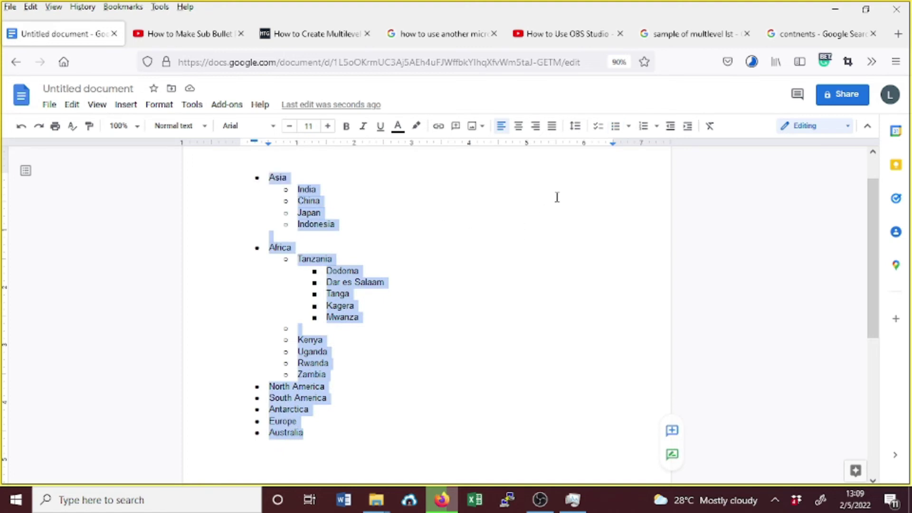
click(628, 127)
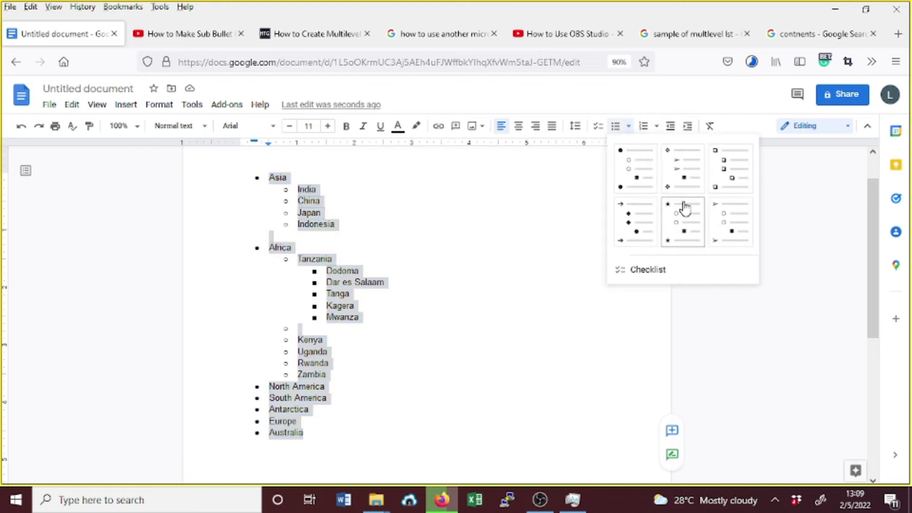
click(684, 225)
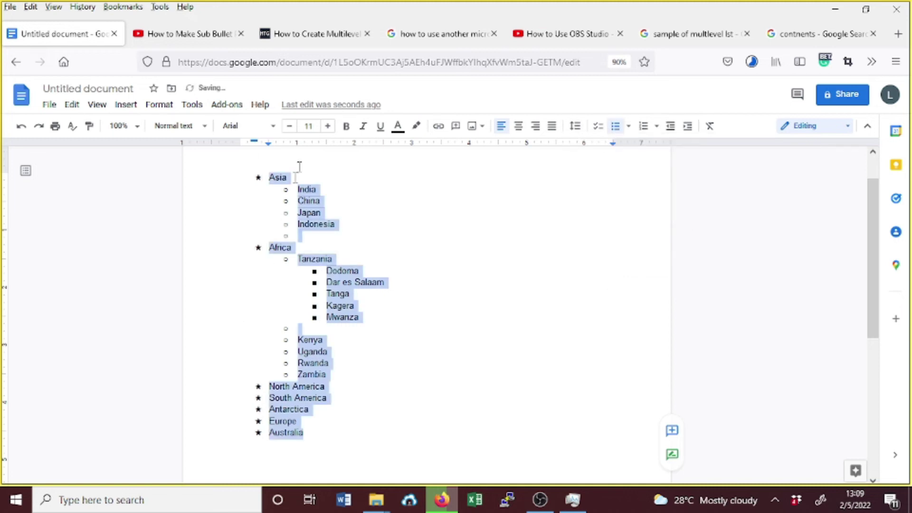
click(628, 126)
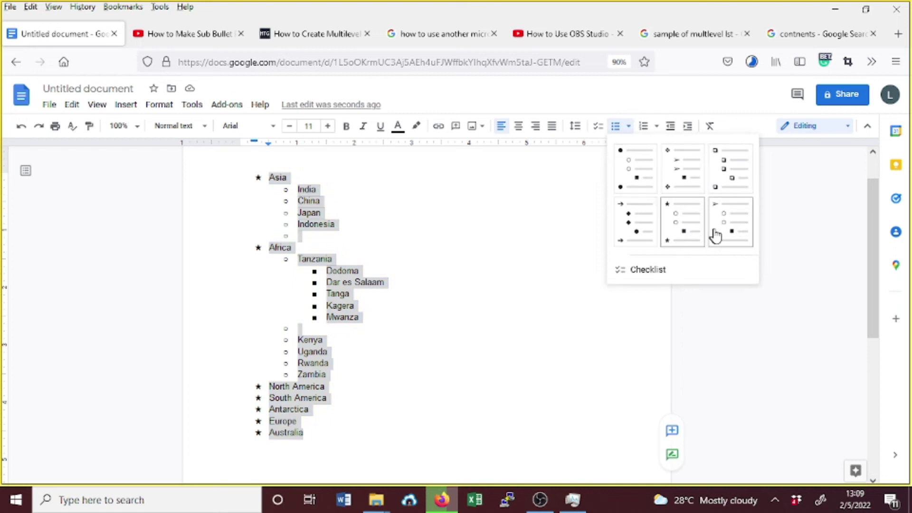
click(682, 180)
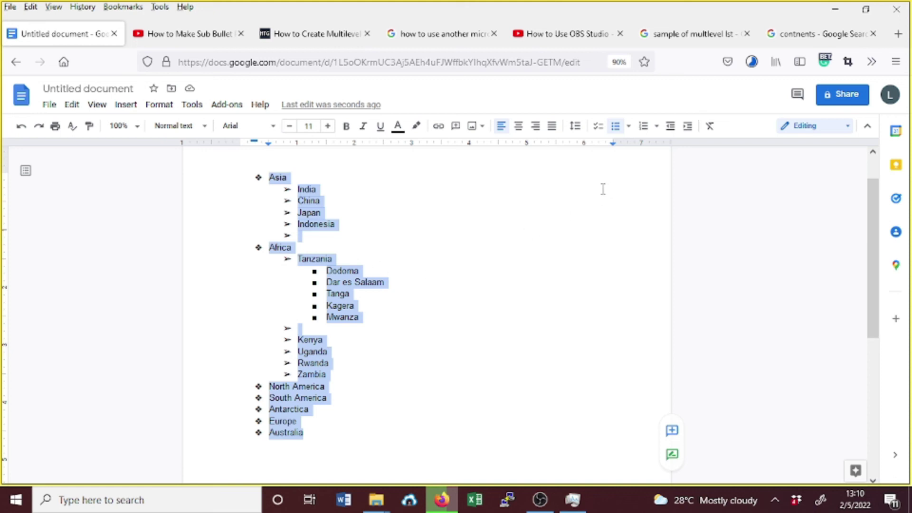
Step: Try 1./a./i. numbering, then apply 1., 1.1., 1.1.1. decimal numbering to the list
click(655, 127)
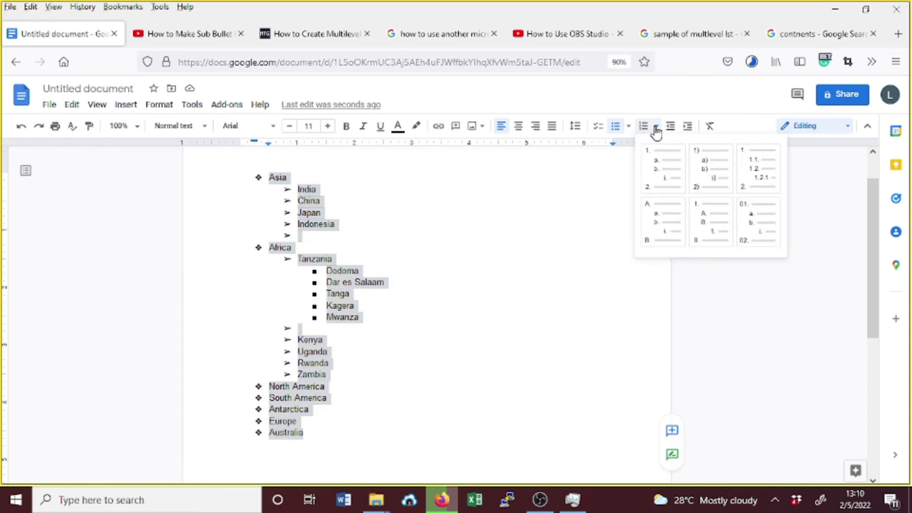
click(658, 170)
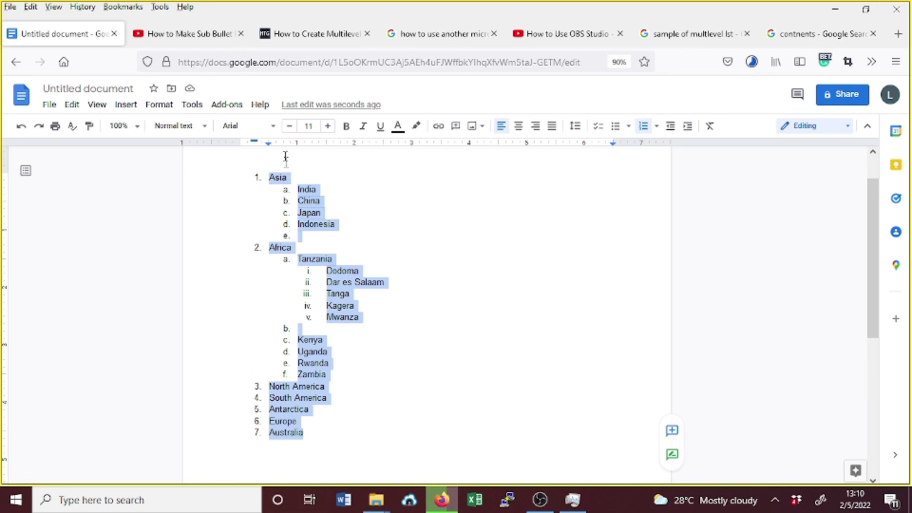
click(657, 127)
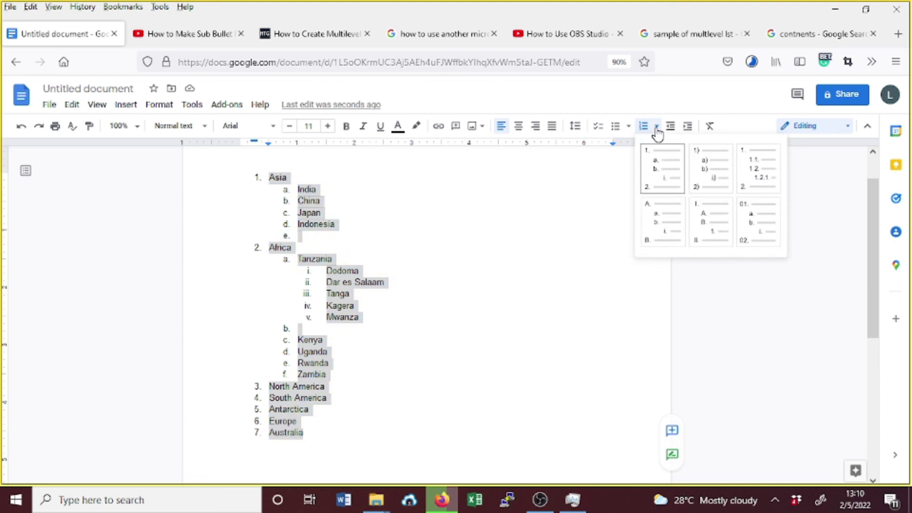
click(762, 182)
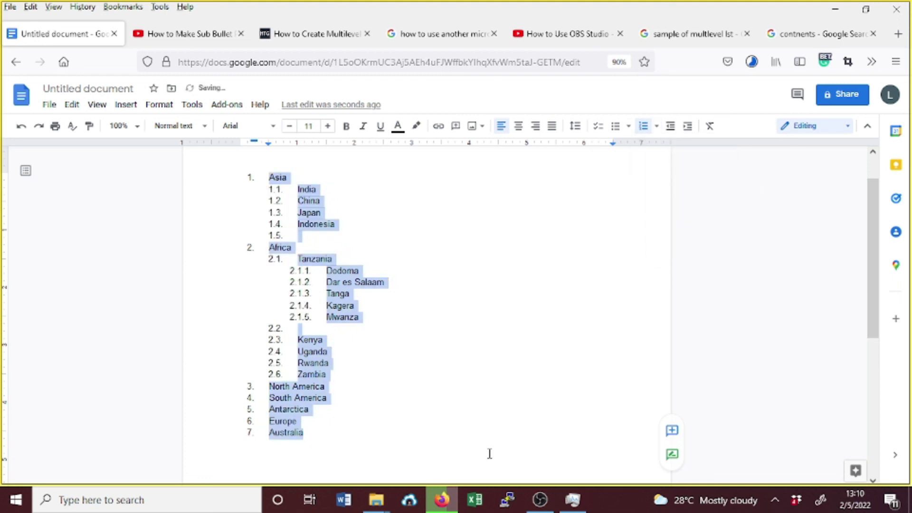
click(389, 245)
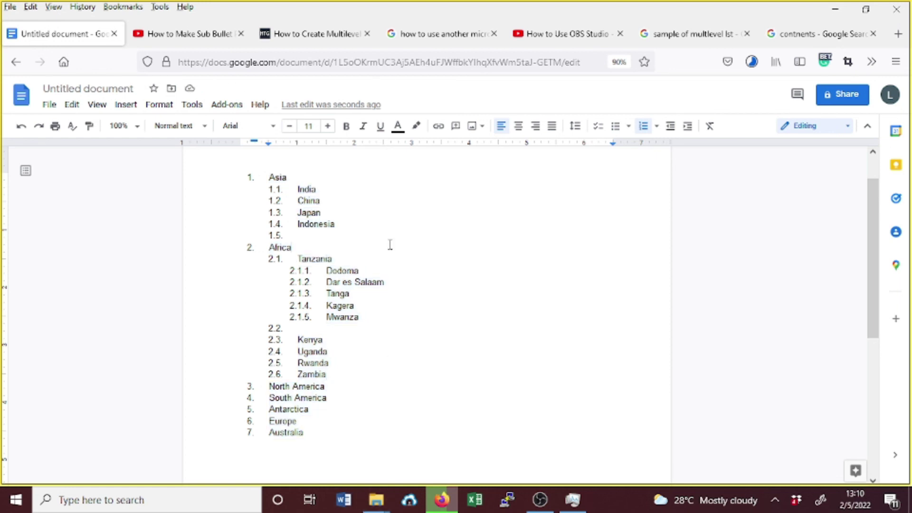